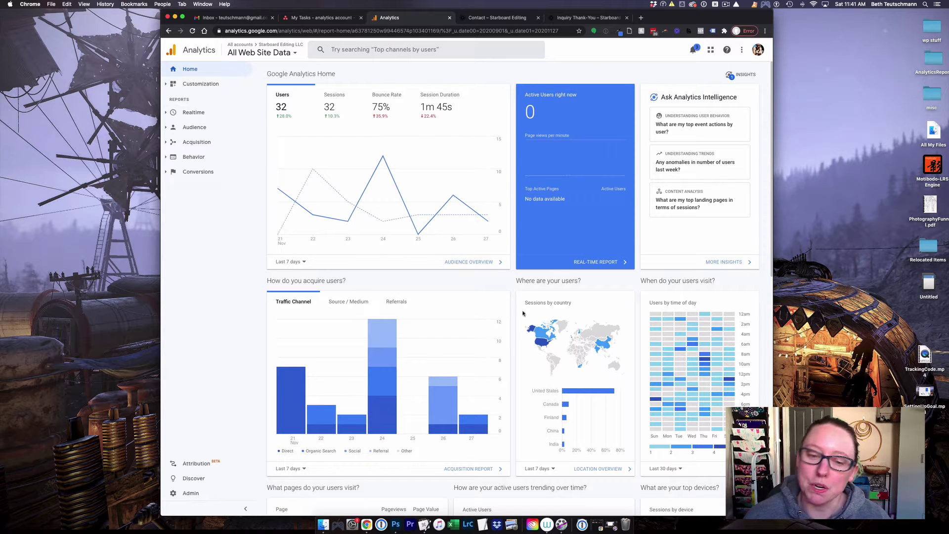
# Step: Look over the home dashboard's report cards and open the Audience Overview report
pyautogui.scroll(-10, 470, 341)
pyautogui.scroll(8, 547, 385)
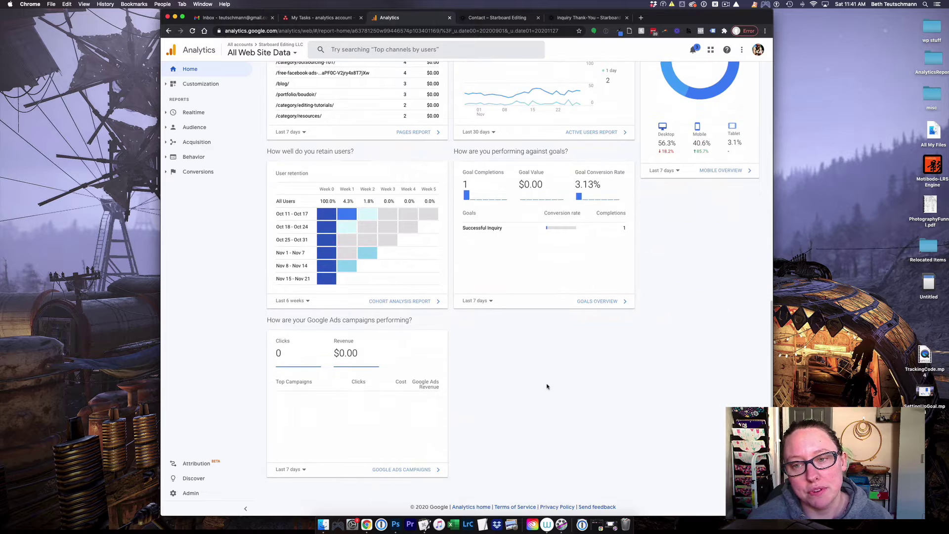
pyautogui.scroll(3, 546, 386)
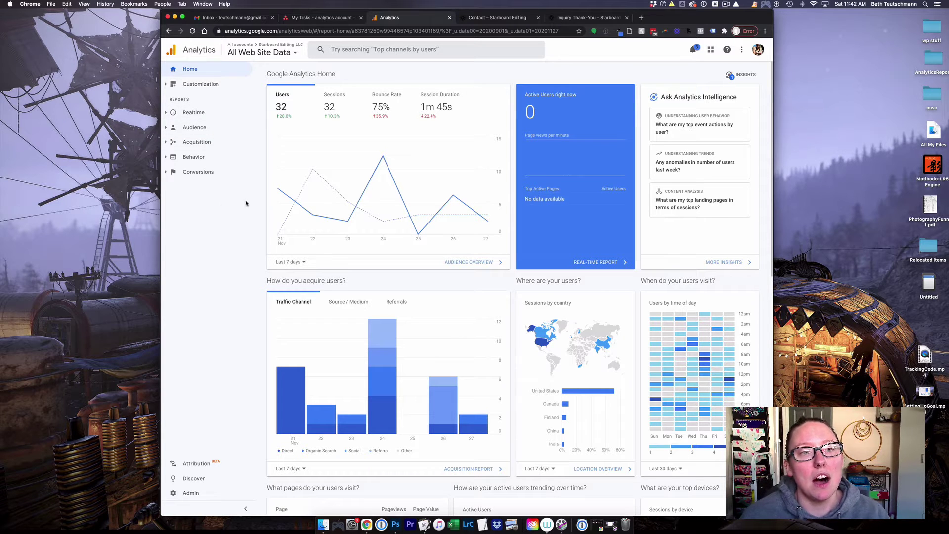
pyautogui.click(167, 130)
pyautogui.click(203, 141)
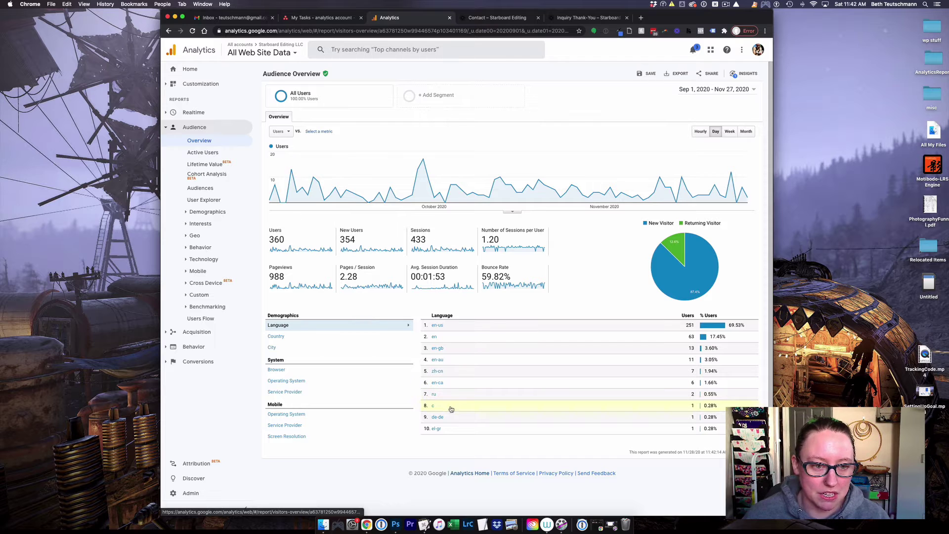
# Step: Set the Audience Overview report's date range to Jan 1, 2020 - Nov 27, 2020
pyautogui.click(715, 95)
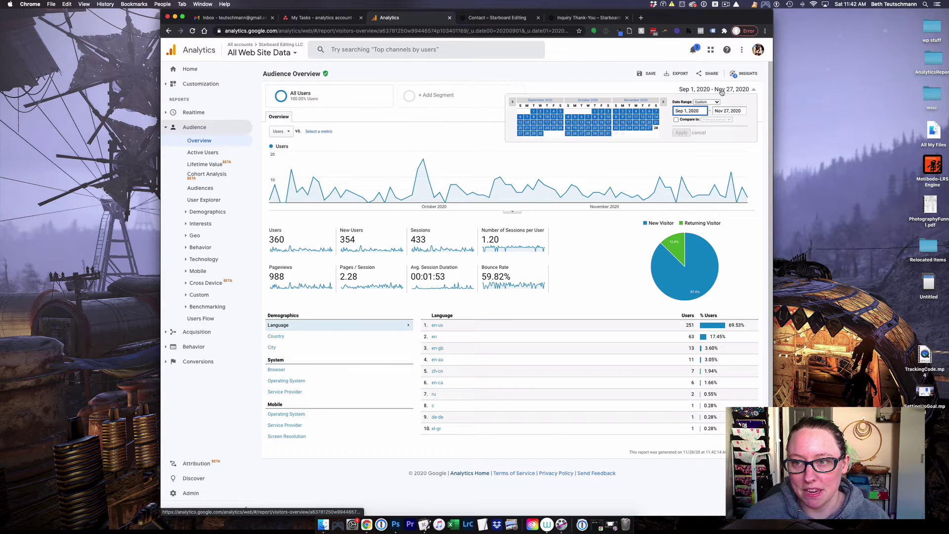
pyautogui.click(512, 104)
pyautogui.click(512, 104)
pyautogui.click(512, 104)
pyautogui.click(512, 104)
pyautogui.click(512, 104)
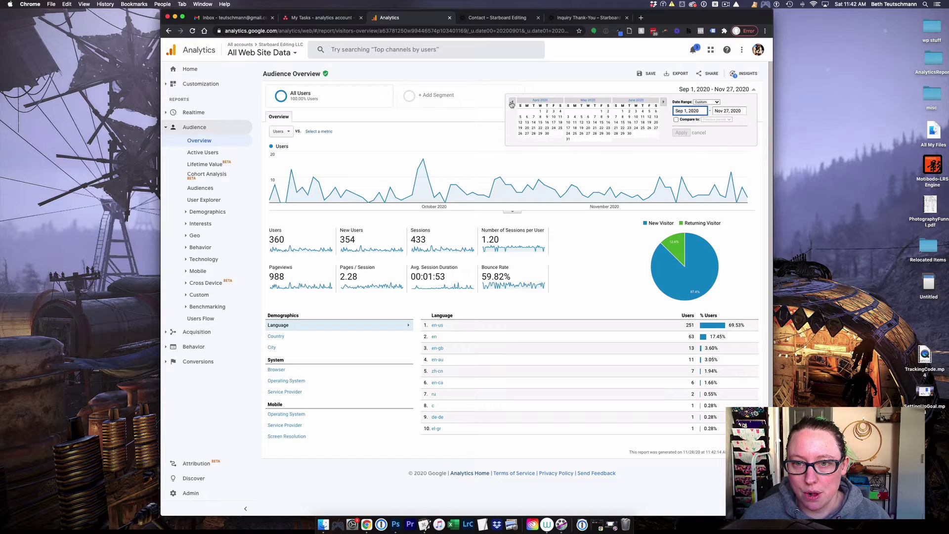
pyautogui.click(512, 104)
pyautogui.click(512, 104)
pyautogui.click(512, 104)
pyautogui.click(541, 111)
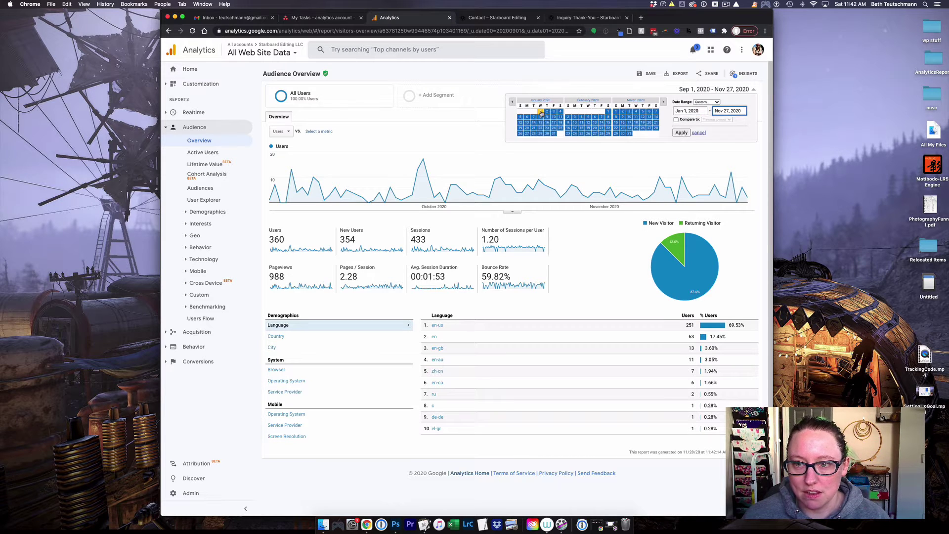
pyautogui.click(682, 133)
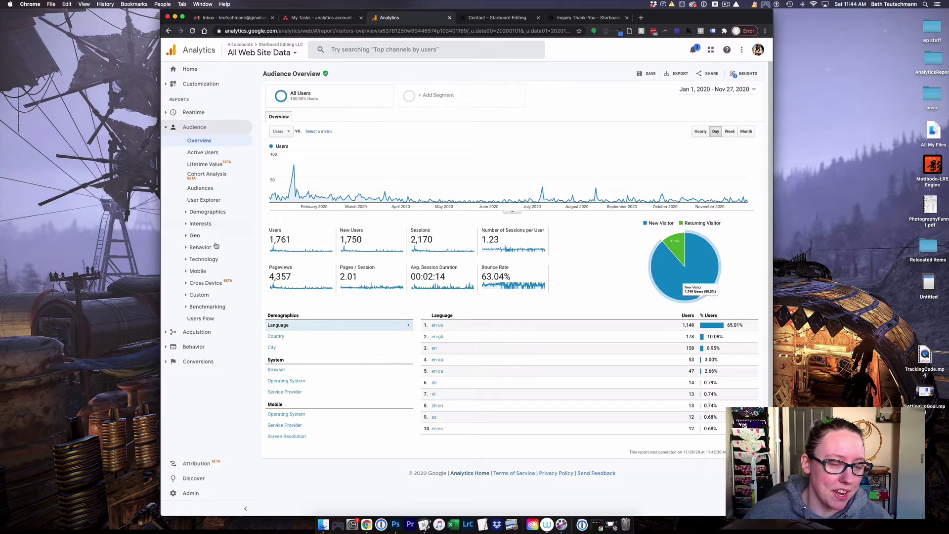
# Step: Examine the age and gender charts in the Demographics overview and open the audience Interests overview
pyautogui.click(187, 213)
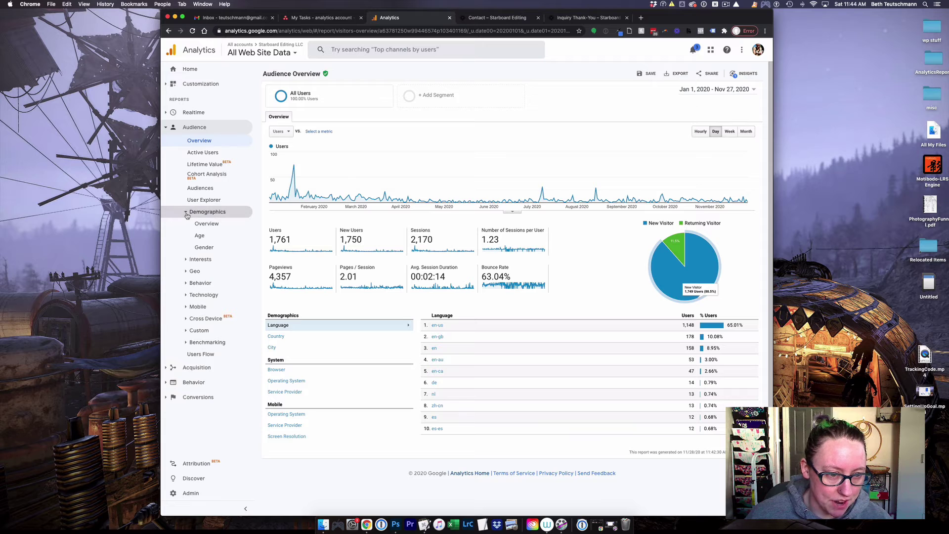
pyautogui.click(210, 227)
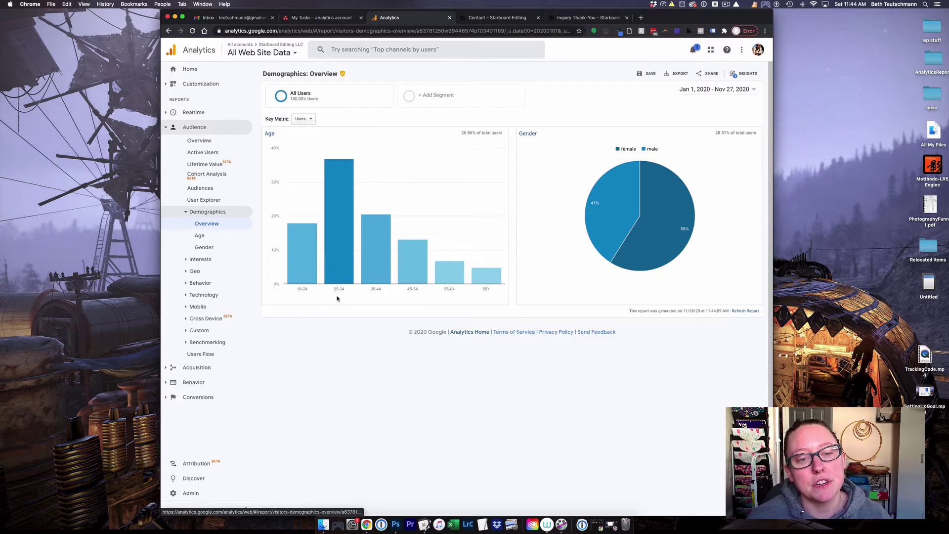
pyautogui.moveTo(345, 262)
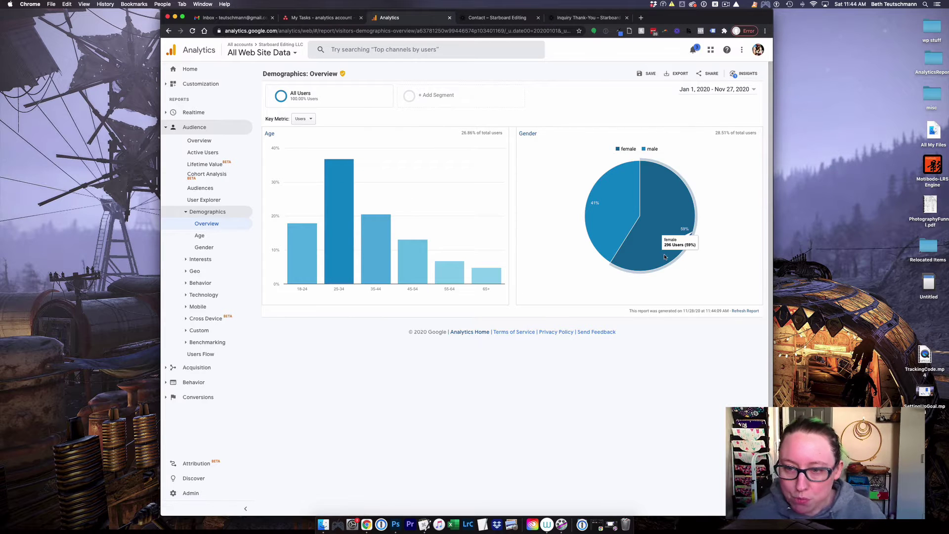
pyautogui.moveTo(620, 241)
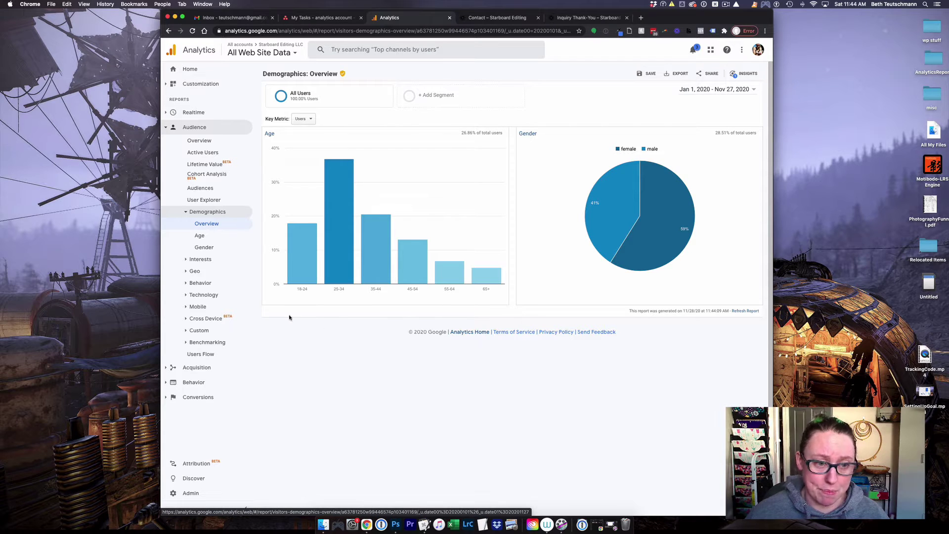
pyautogui.click(184, 260)
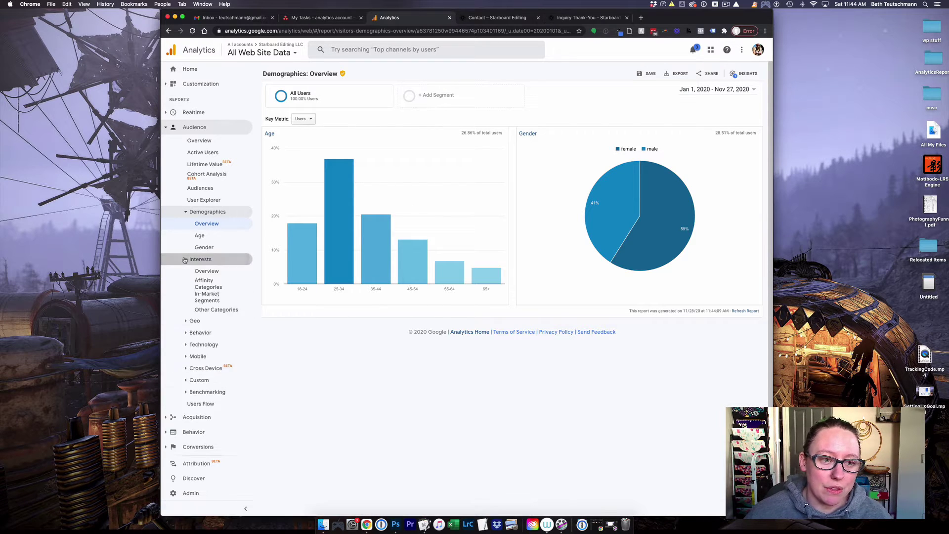
pyautogui.click(207, 271)
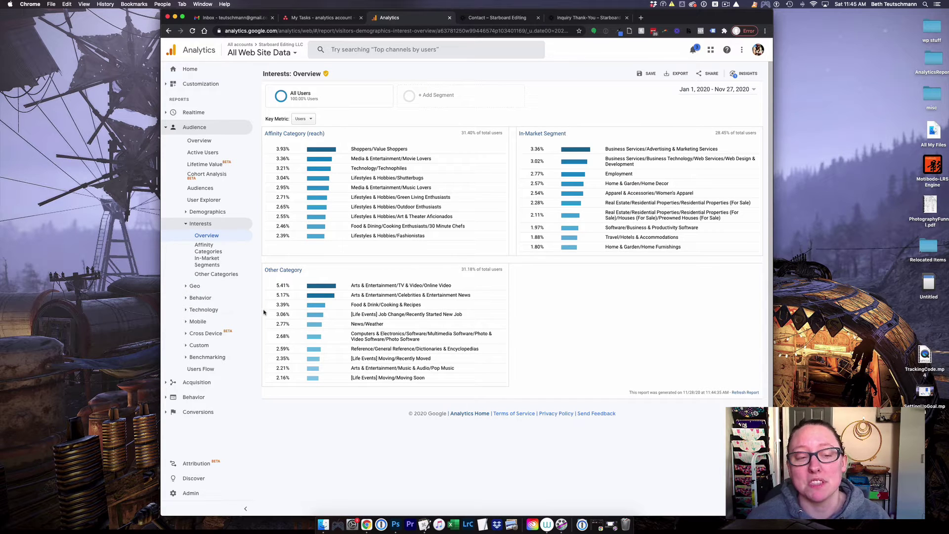
# Step: Open the audience Behavior Engagement report to view sessions and pageviews by session duration
pyautogui.click(187, 289)
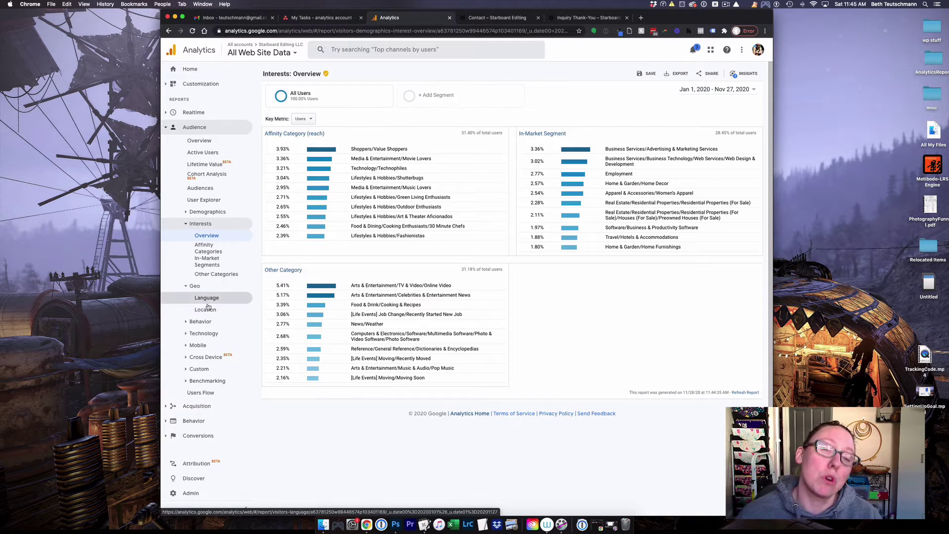
pyautogui.click(170, 322)
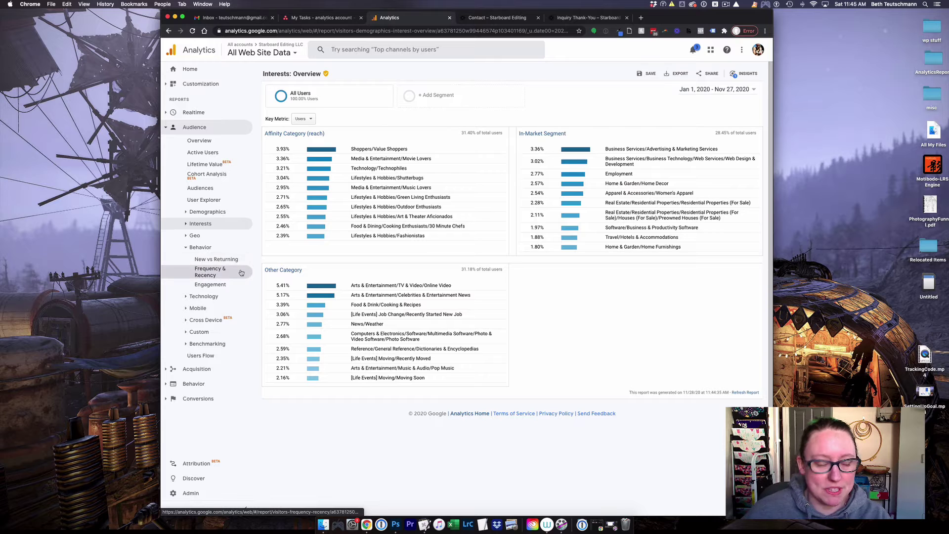
pyautogui.click(210, 284)
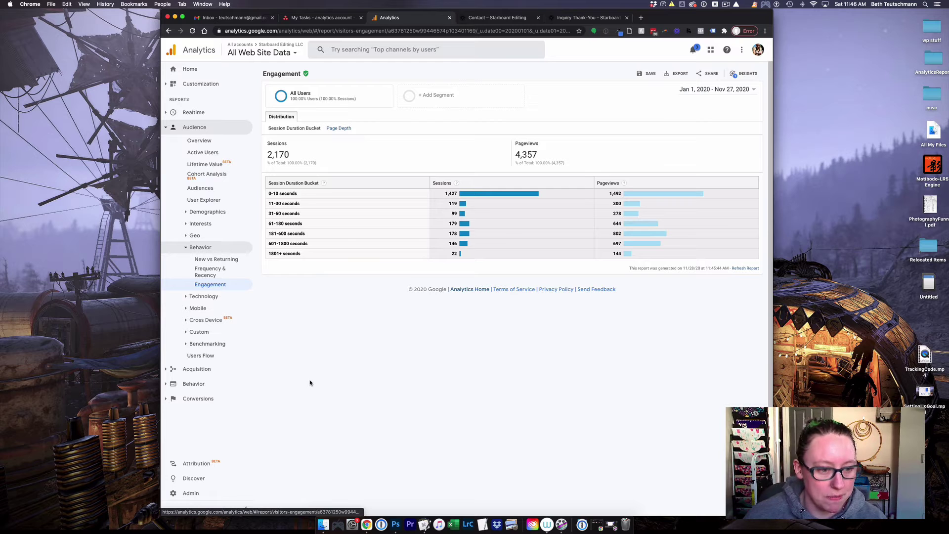
# Step: Open the Acquisition Overview report and examine the top channels bringing visitors to the site
pyautogui.click(165, 371)
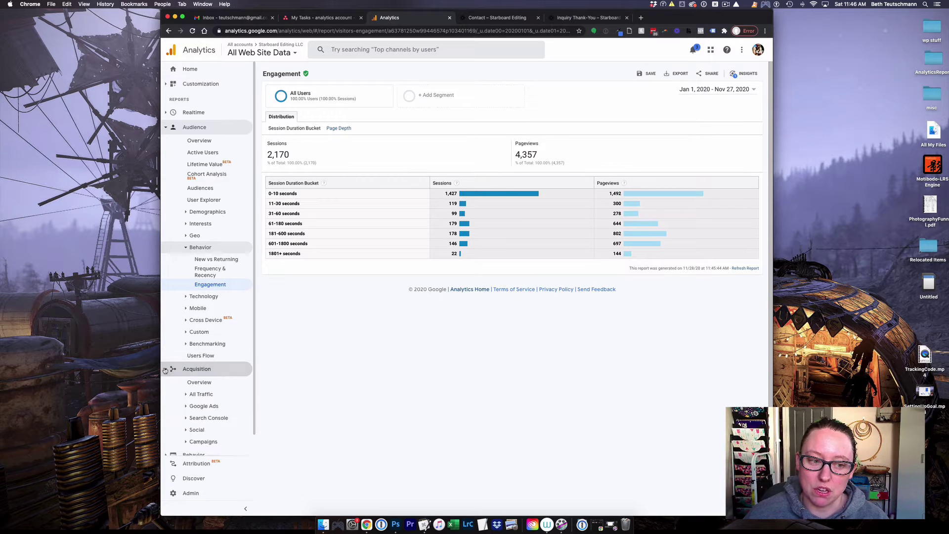
pyautogui.scroll(-1, 386, 407)
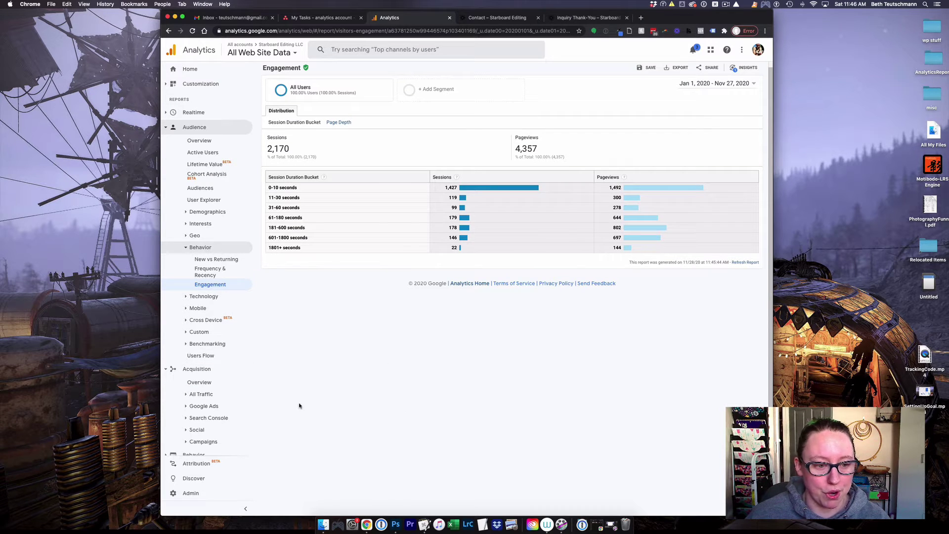
pyautogui.click(199, 382)
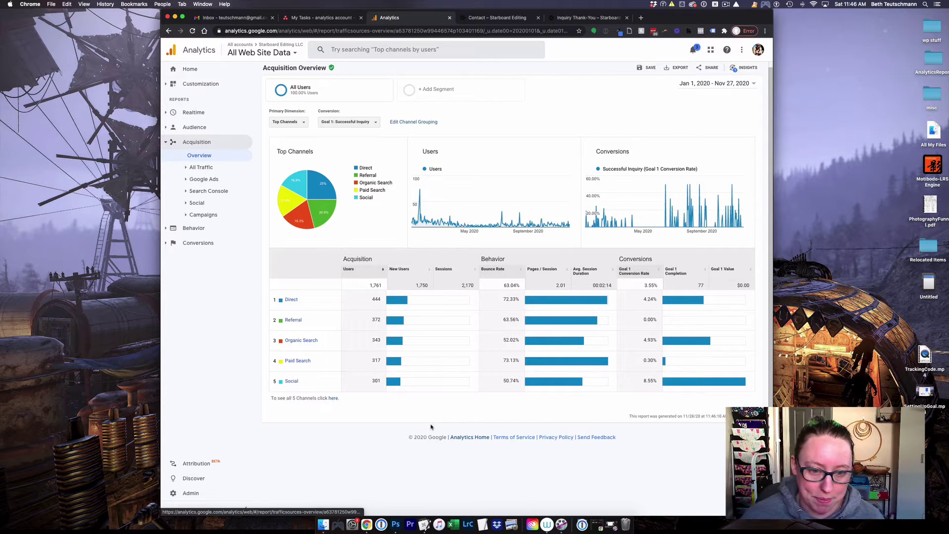
pyautogui.moveTo(283, 183)
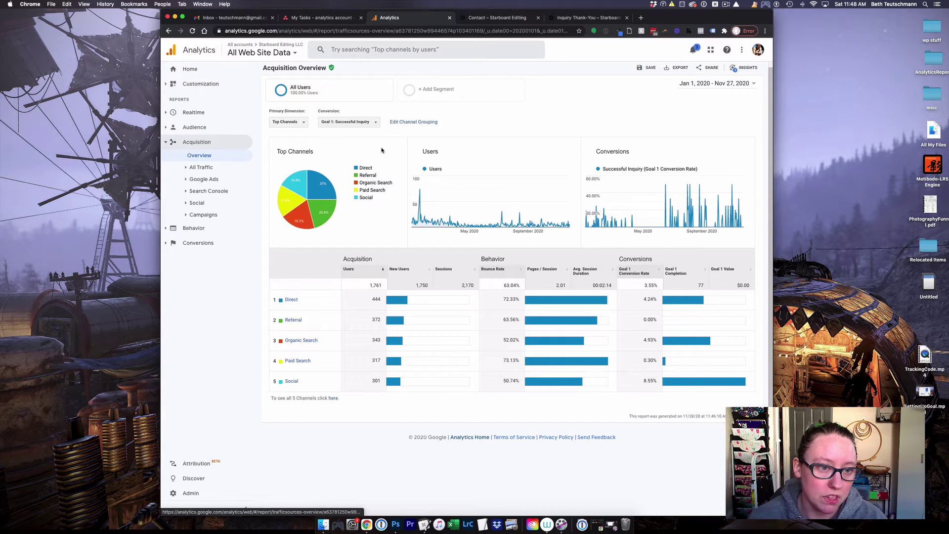
# Step: Open the All Traffic report by Source/Medium and show 100 rows in its table
pyautogui.click(185, 169)
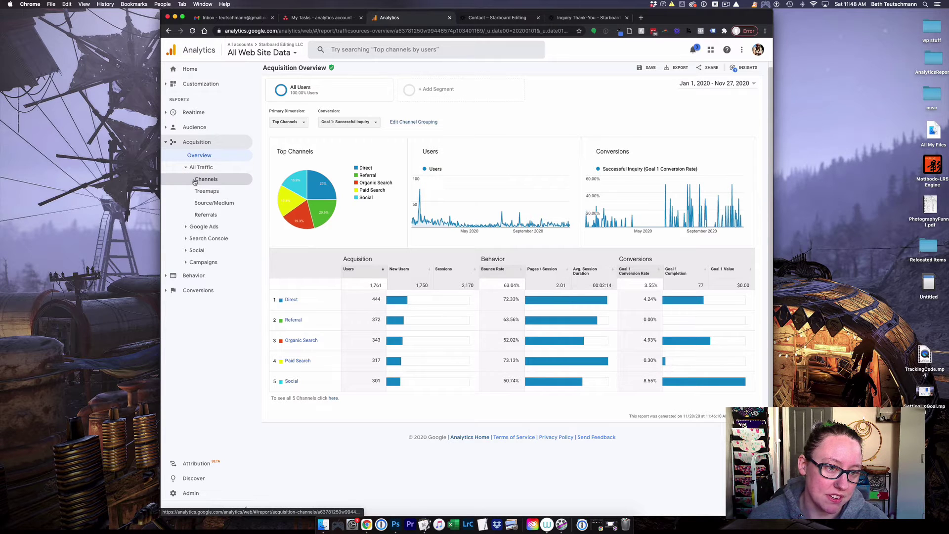
pyautogui.click(214, 202)
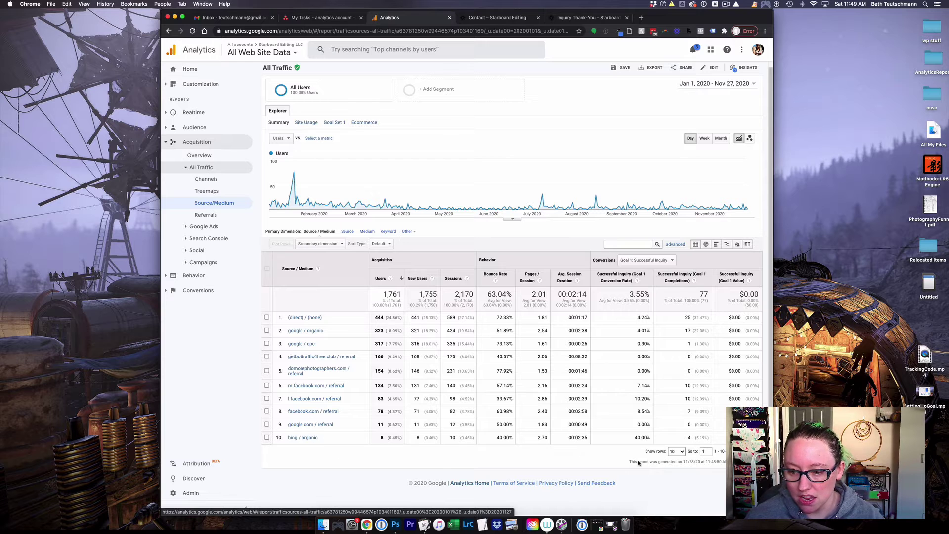
pyautogui.click(683, 452)
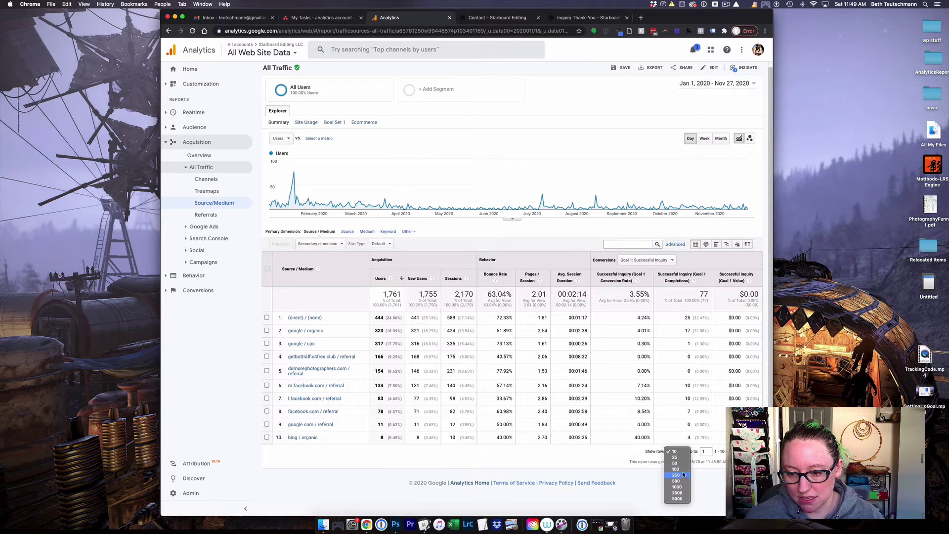
pyautogui.click(677, 469)
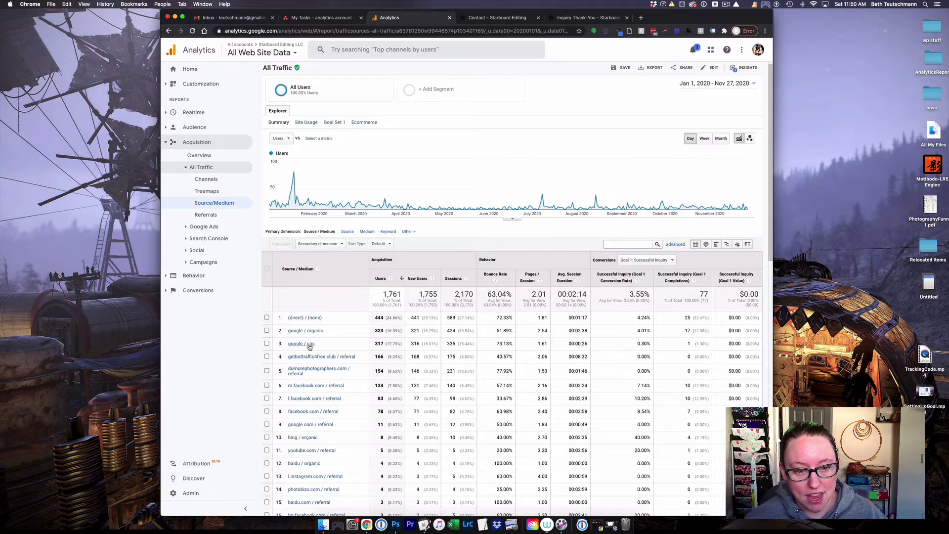
# Step: Look through the traffic source list and sort it by Successful Inquiry (Goal 1 Completions) in descending order
pyautogui.scroll(-4, 310, 348)
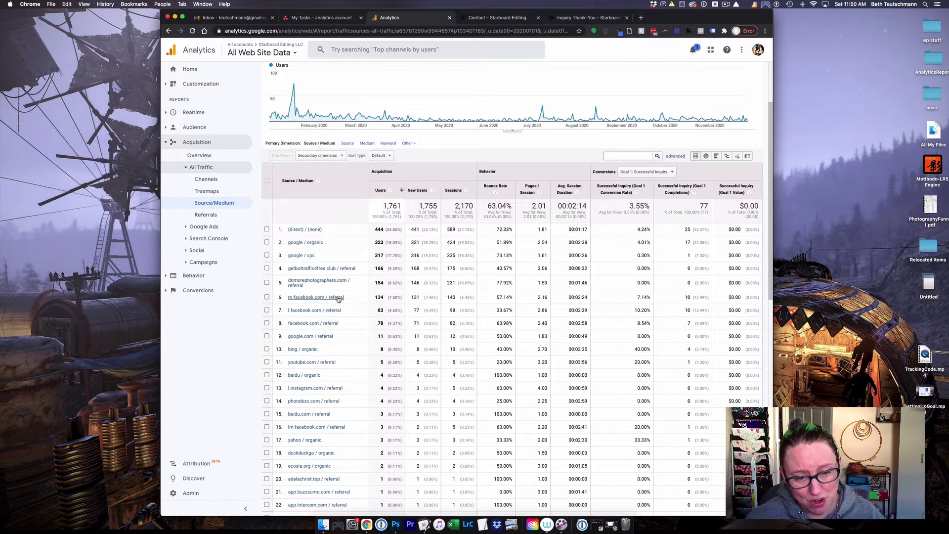
pyautogui.scroll(-3, 344, 338)
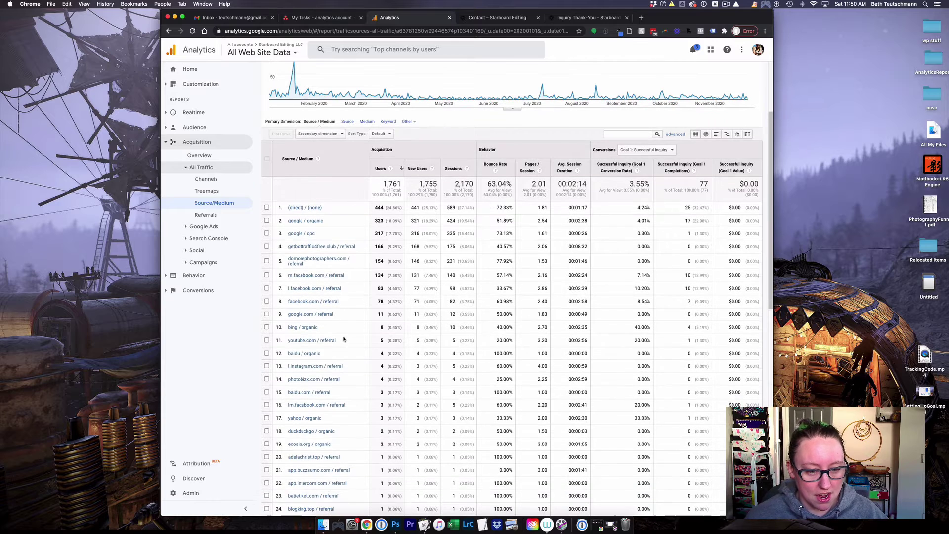
pyautogui.scroll(-2, 344, 338)
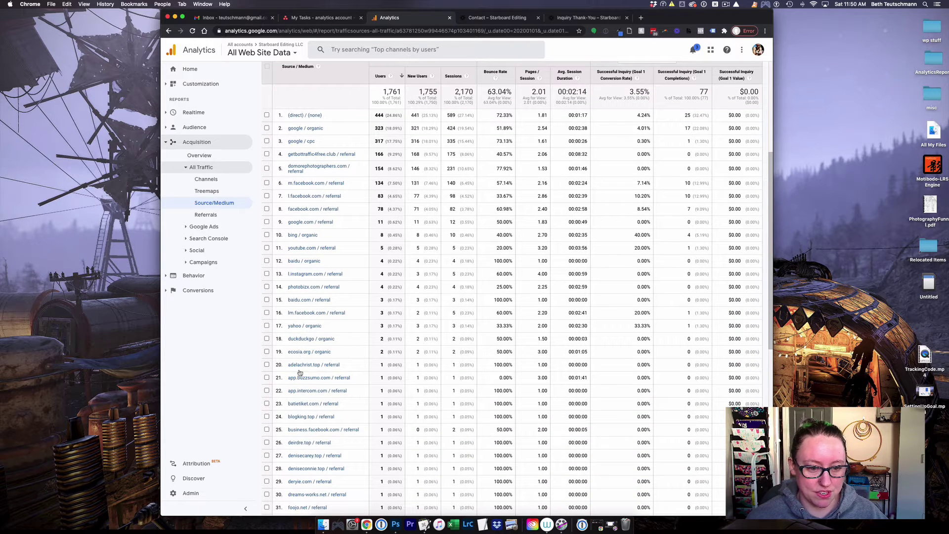
pyautogui.scroll(-8, 285, 368)
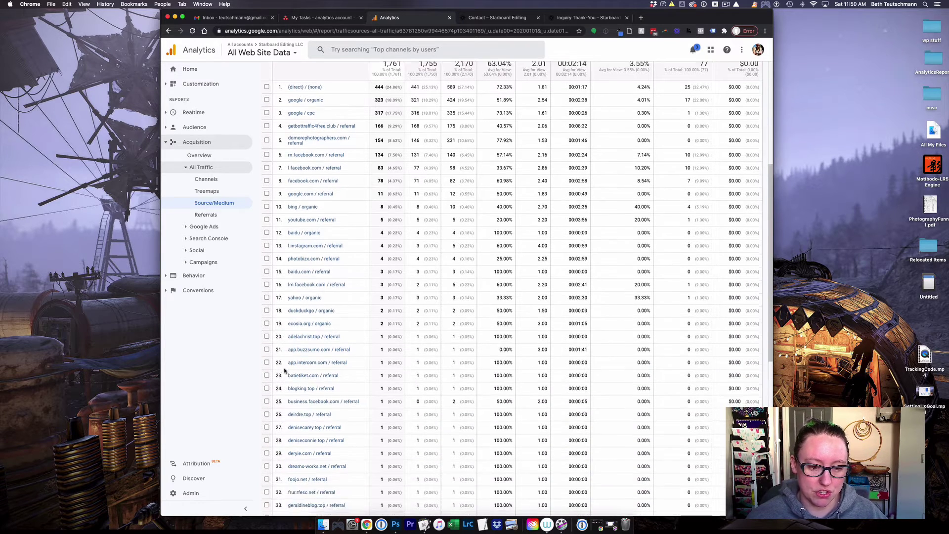
pyautogui.scroll(13, 284, 368)
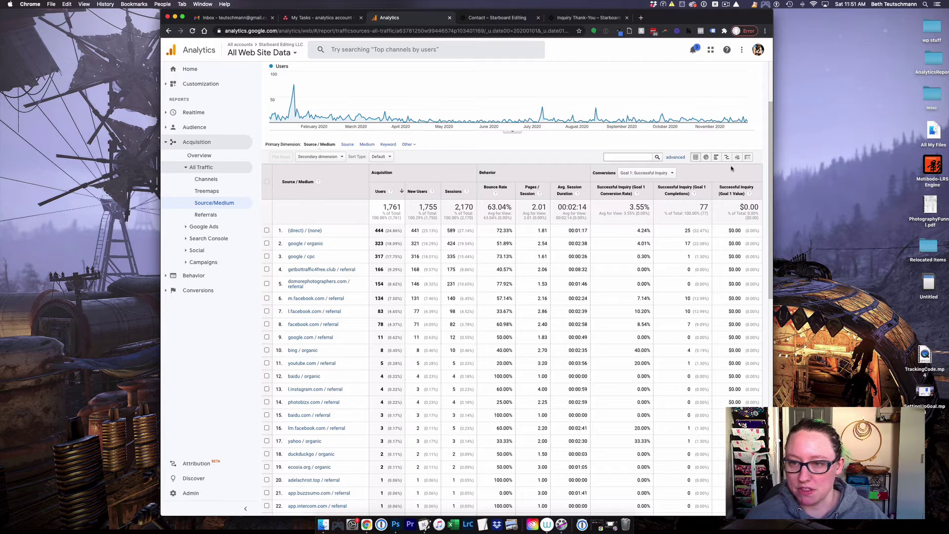
pyautogui.click(705, 194)
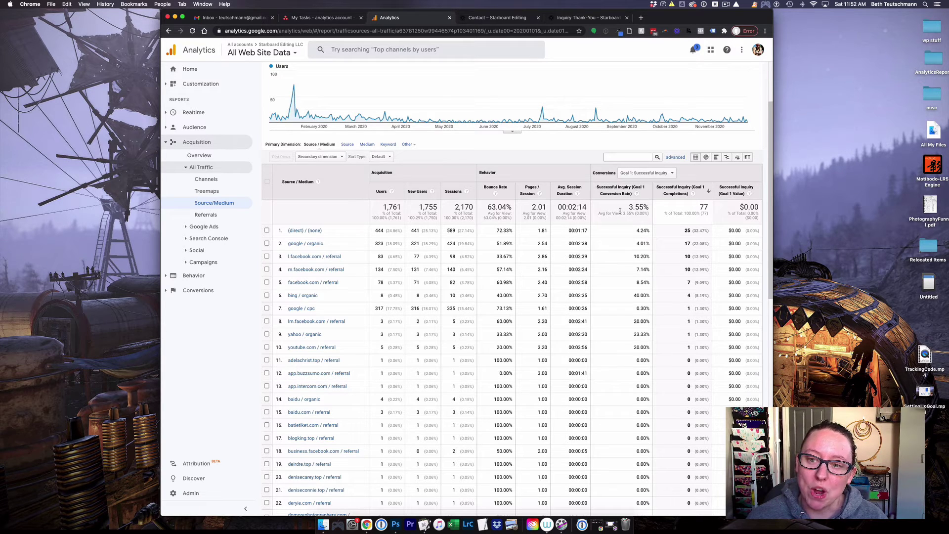
# Step: Sort the traffic sources by Successful Inquiry (Goal 1 Conversion Rate) in descending order and compare their rates and completions
pyautogui.click(620, 188)
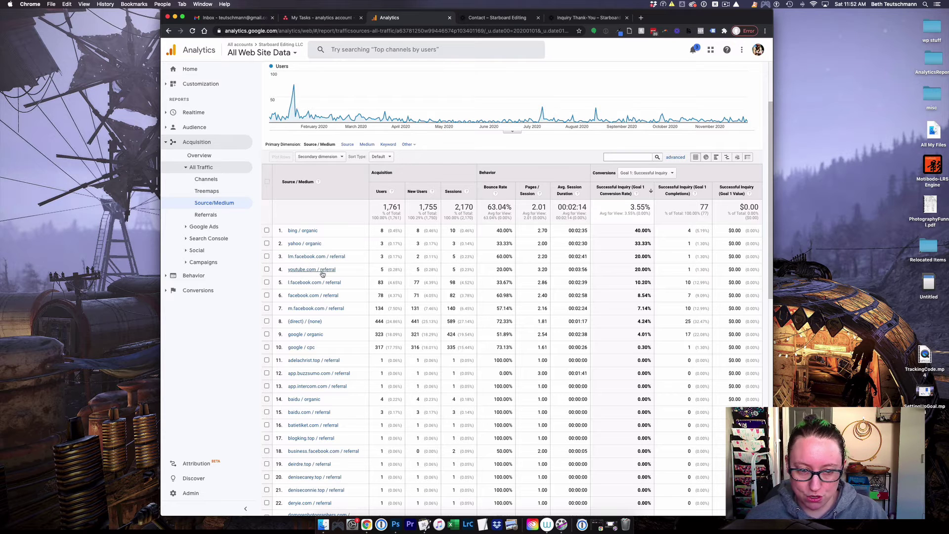
pyautogui.scroll(4, 662, 350)
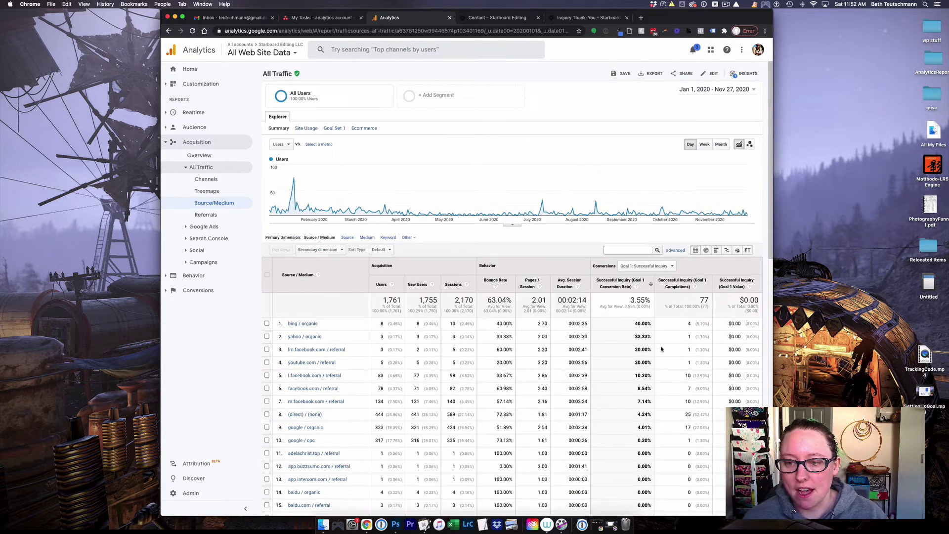
pyautogui.scroll(-7, 644, 321)
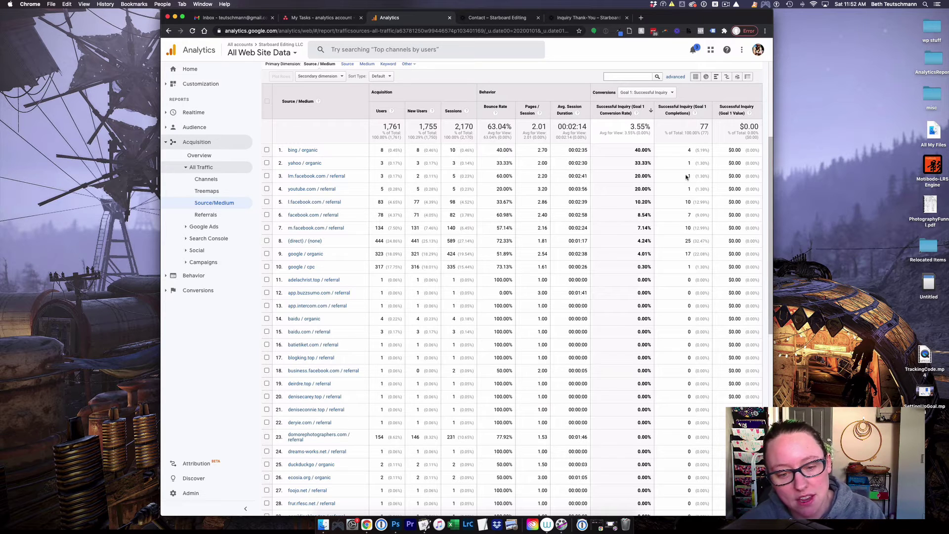
pyautogui.scroll(3, 675, 244)
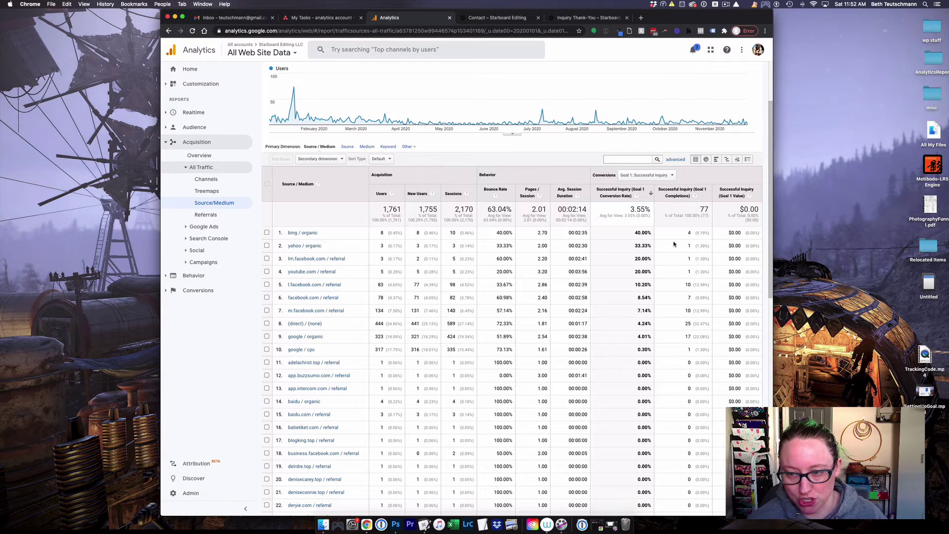
pyautogui.scroll(3, 674, 245)
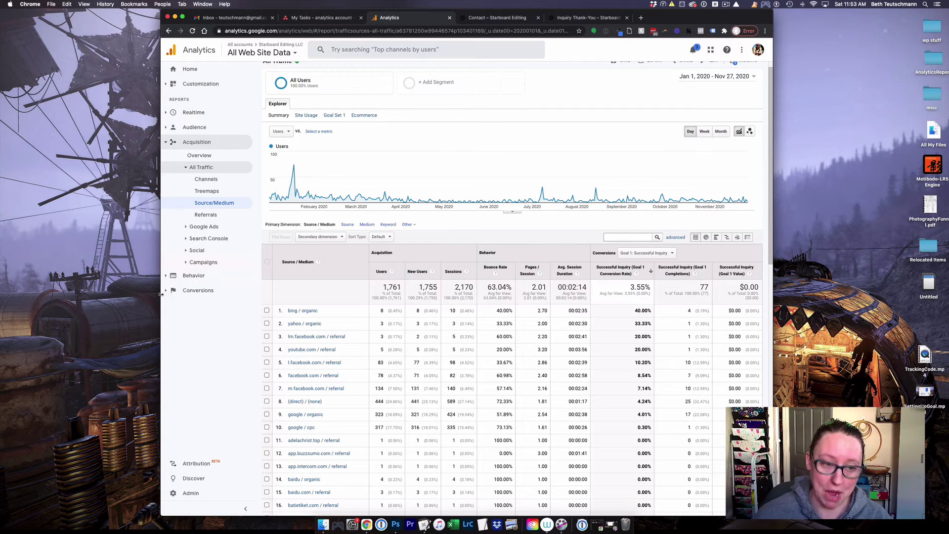
# Step: Open the Behavior Flow report and set its first dimension to Source / Medium
pyautogui.click(167, 280)
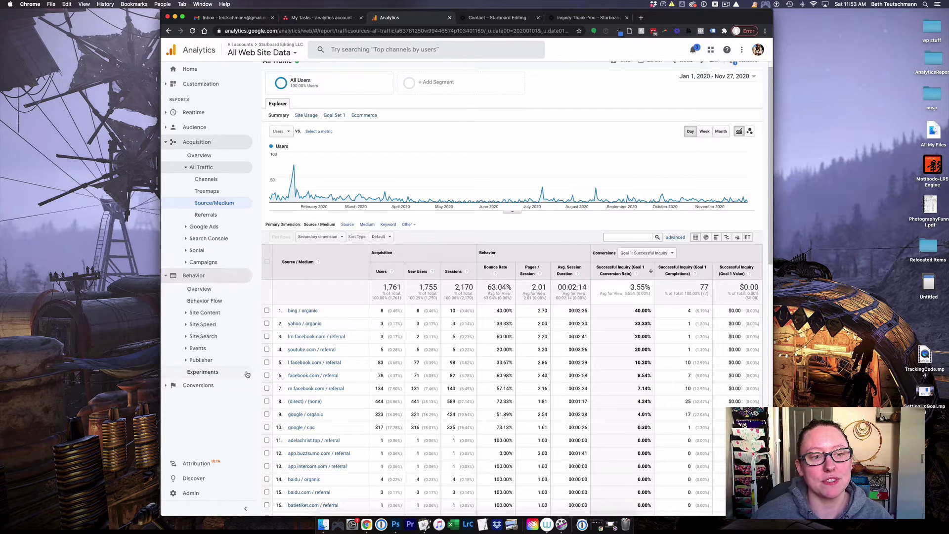
pyautogui.click(204, 301)
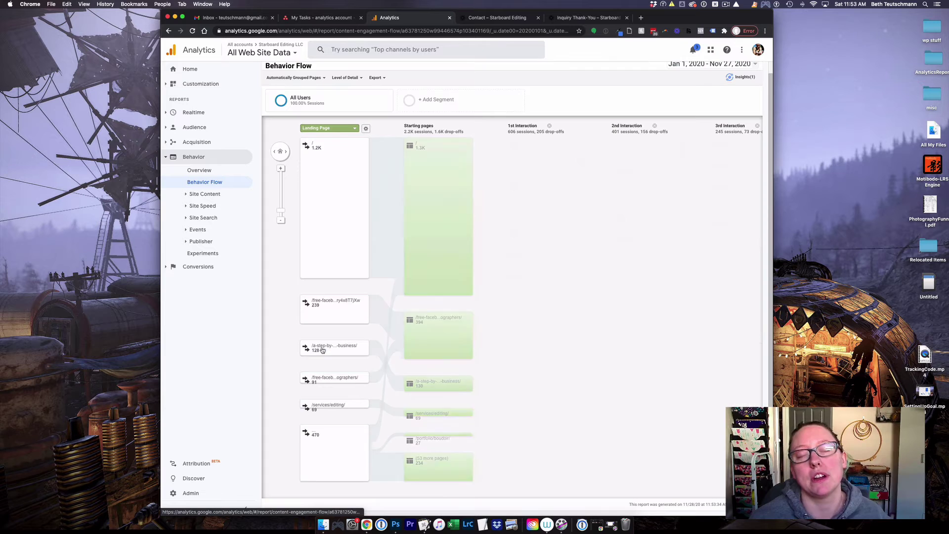
pyautogui.click(347, 130)
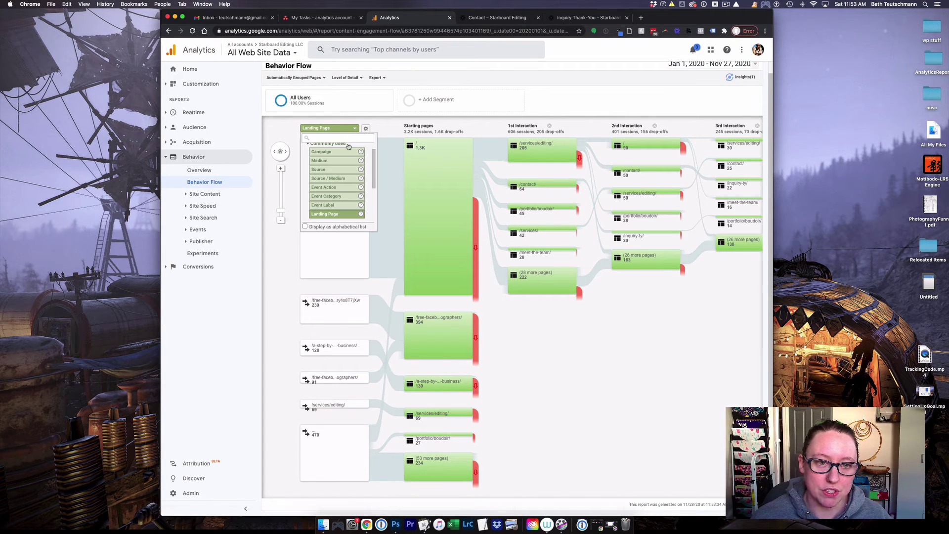
pyautogui.click(343, 179)
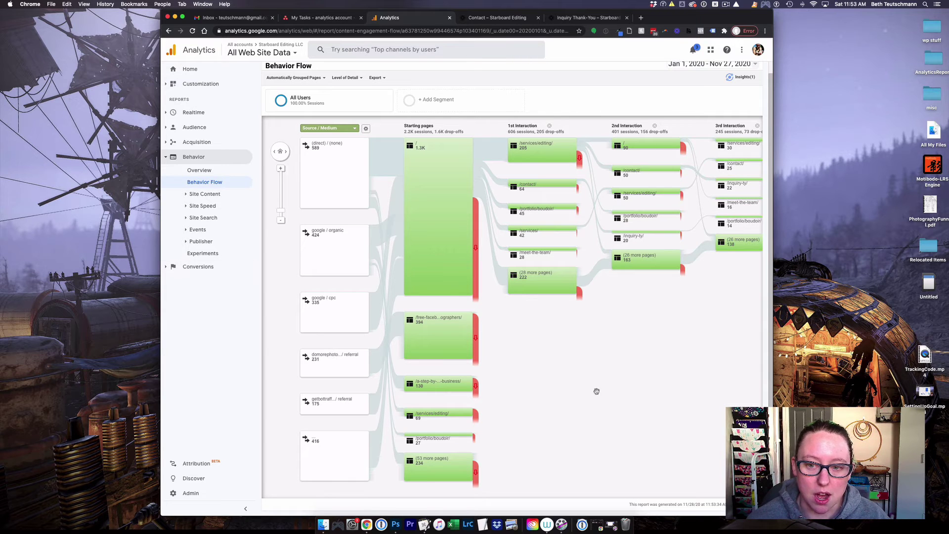
# Step: Highlight the google / organic traffic in the Behavior Flow and follow it from the starting pages through the 3rd interaction
pyautogui.moveTo(588, 150)
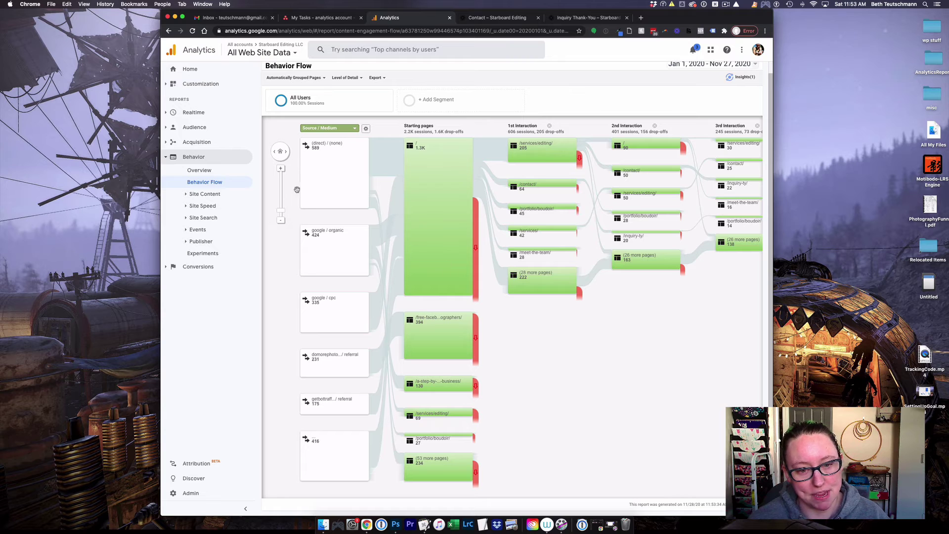
pyautogui.click(375, 234)
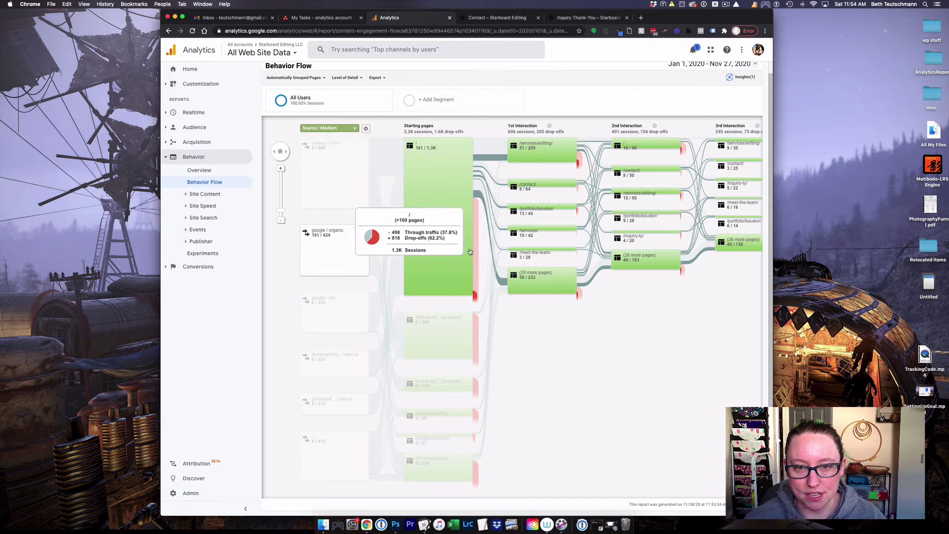
pyautogui.moveTo(440, 180)
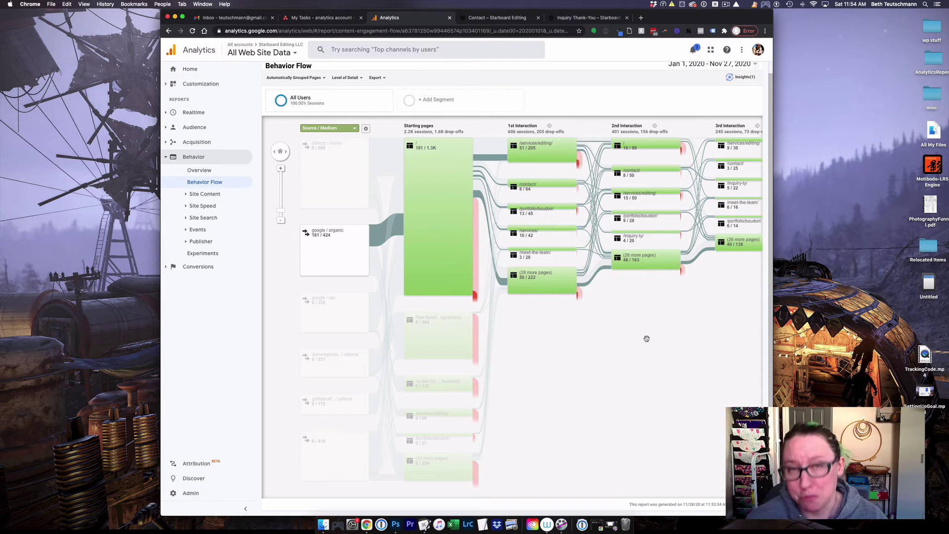
pyautogui.moveTo(663, 342); pyautogui.dragTo(570, 346)
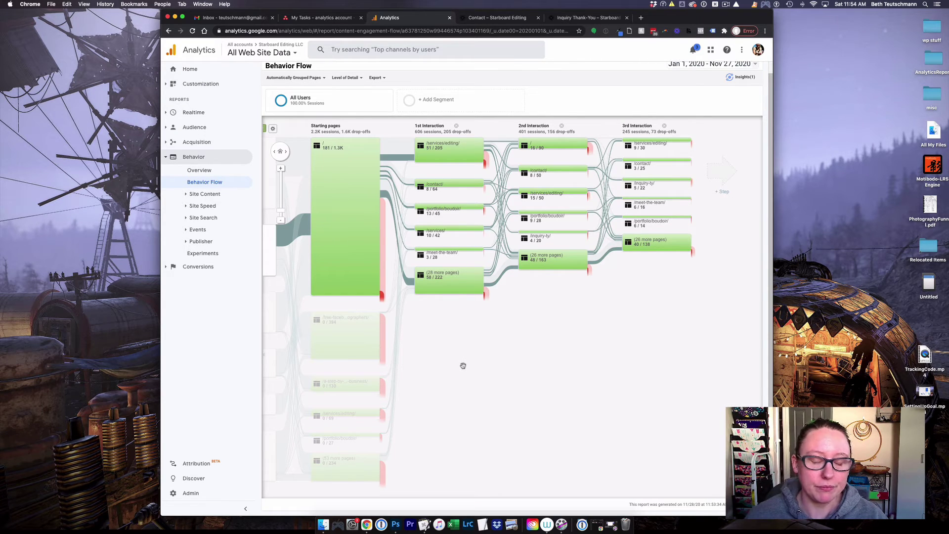
pyautogui.moveTo(462, 365); pyautogui.dragTo(667, 369)
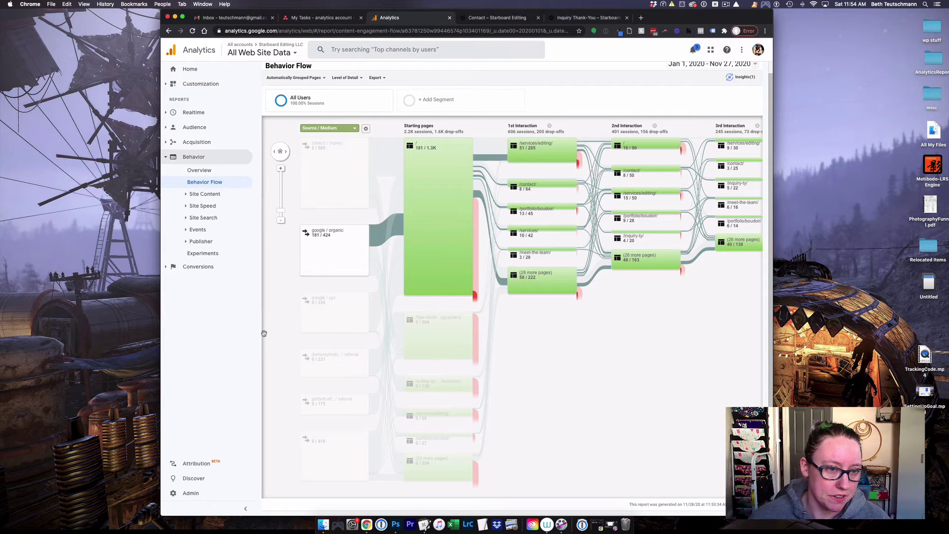
# Step: Open the Goals Overview report under Conversions and list the goal completions by Source / Medium
pyautogui.click(168, 267)
pyautogui.click(196, 186)
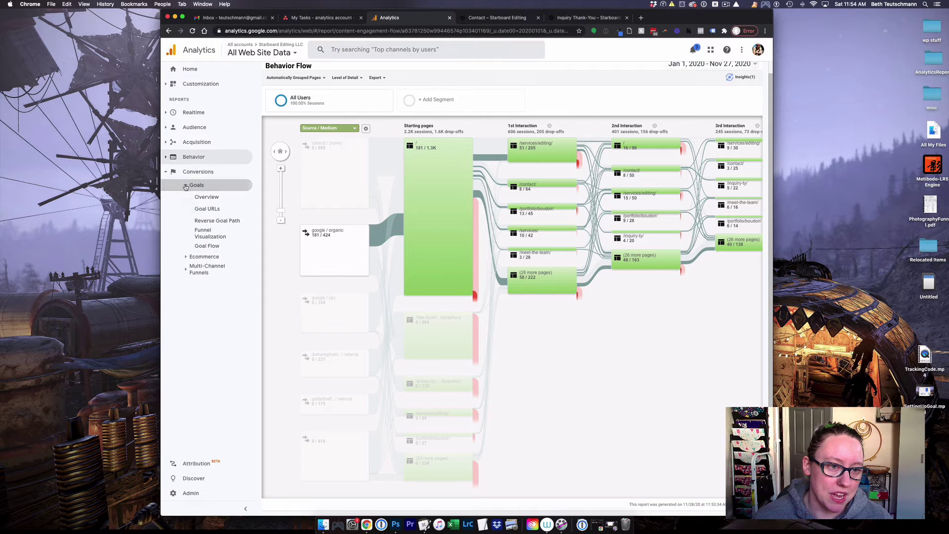
pyautogui.click(212, 198)
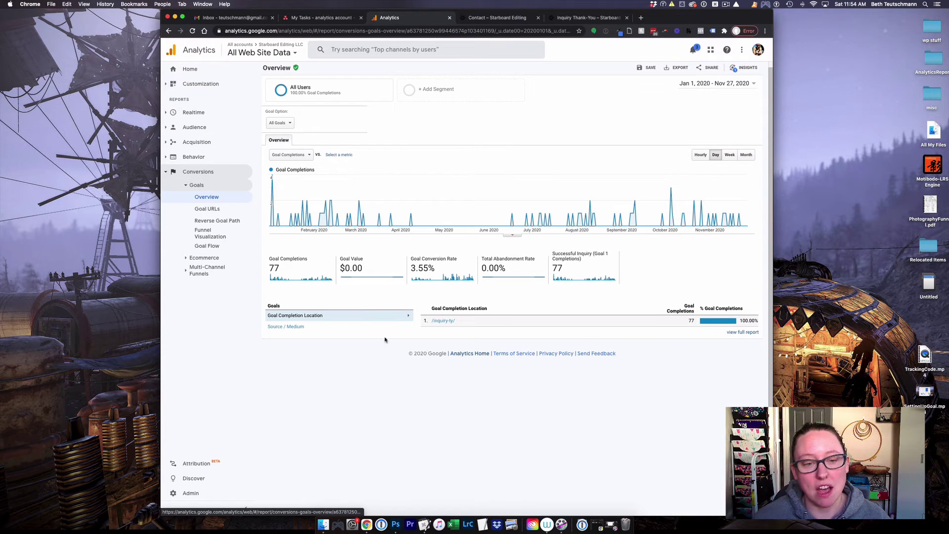
pyautogui.click(291, 327)
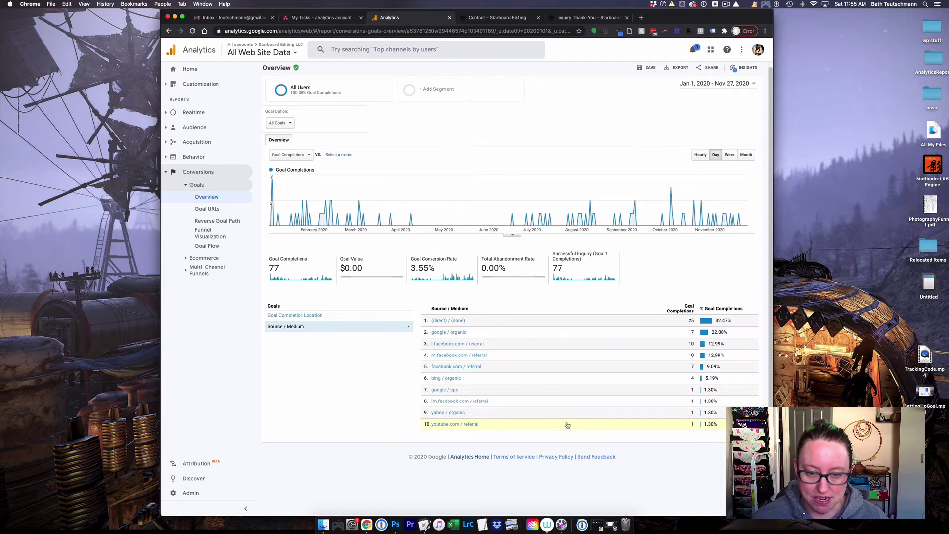
# Step: Open the traffic details for the google / organic source, followed by the Referrals report under All Traffic
pyautogui.click(454, 333)
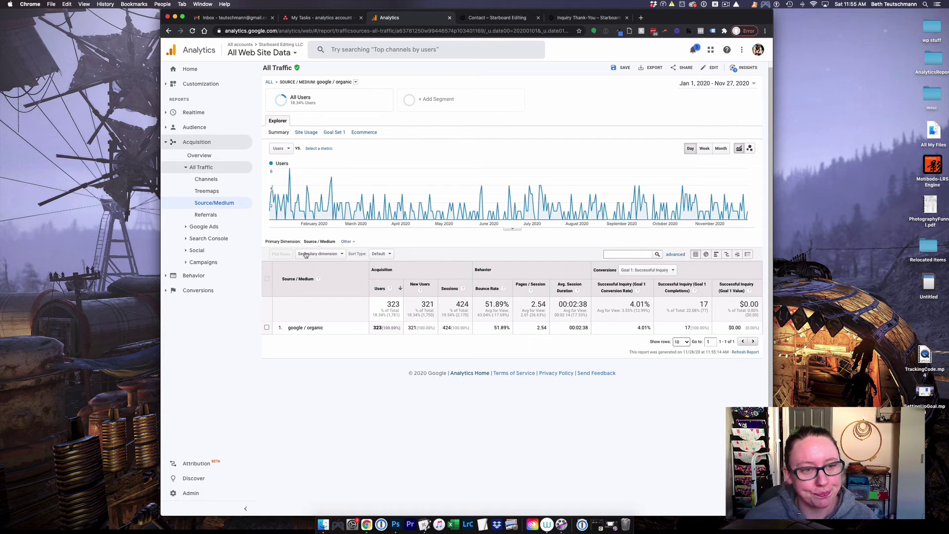
pyautogui.click(206, 214)
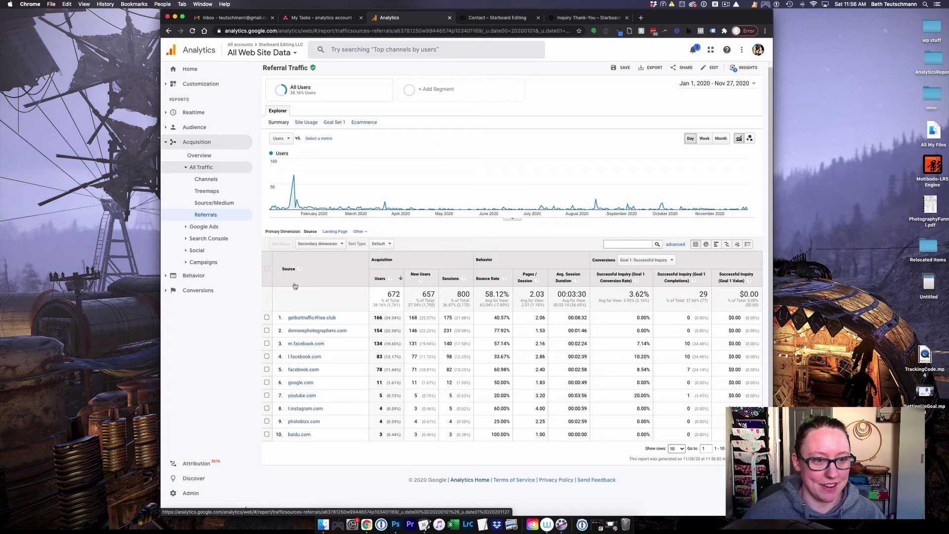
# Step: Return to the Goals reports under Conversions and open Goal URLs to examine where goals are completed
pyautogui.click(166, 292)
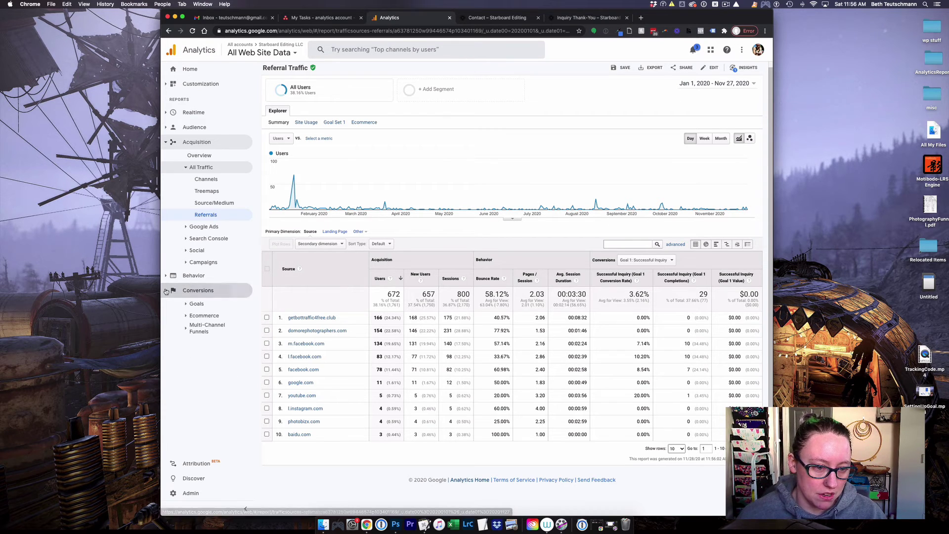
pyautogui.click(187, 305)
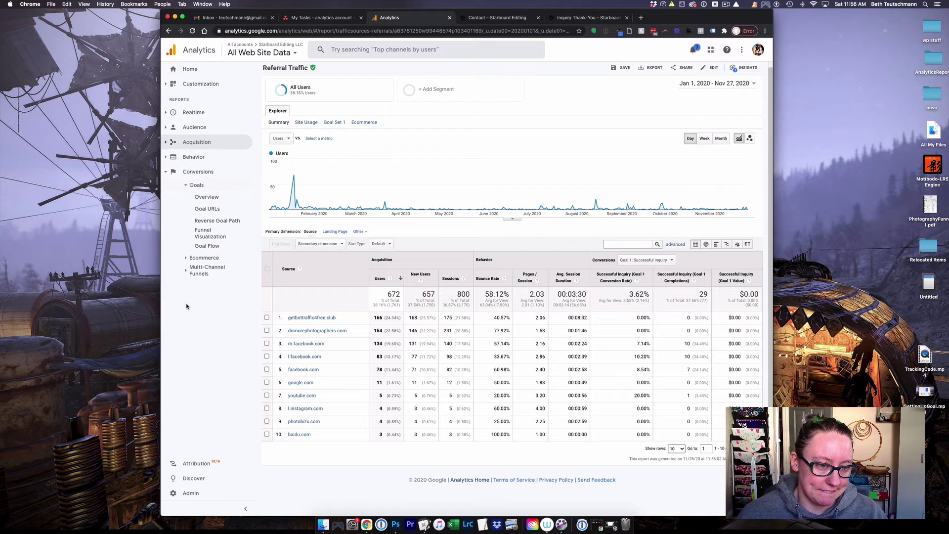
pyautogui.click(212, 216)
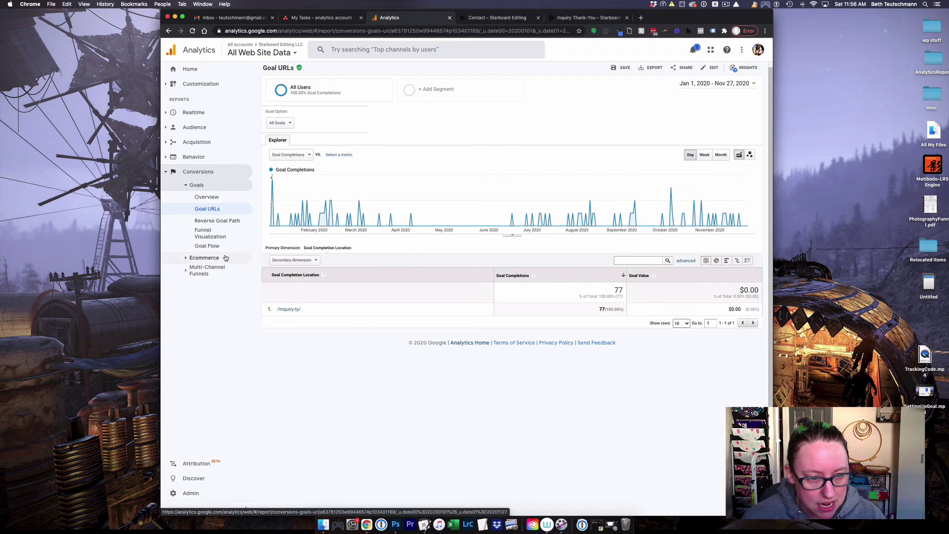
# Step: Open the Reverse Goal Path report to examine the pages visited before an inquiry, and expand the list of Ecommerce reports
pyautogui.click(216, 225)
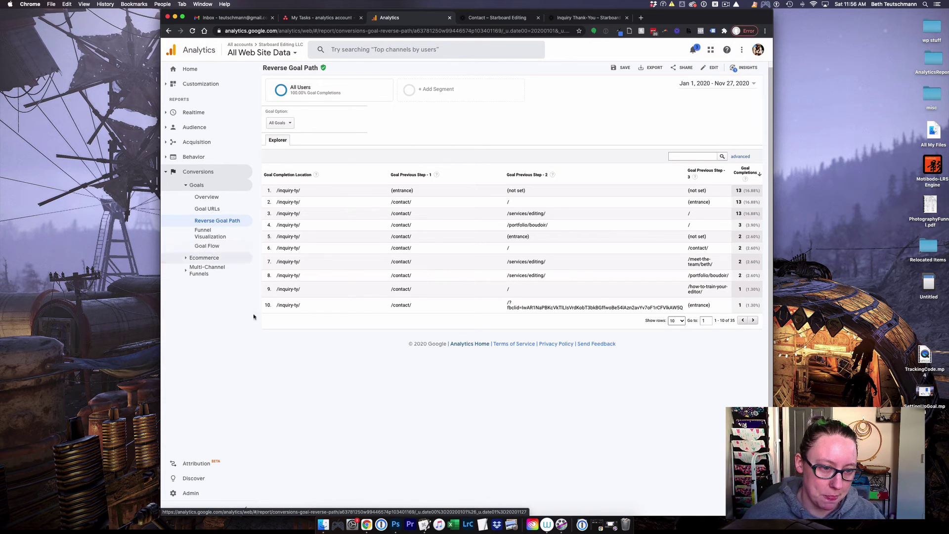
pyautogui.click(186, 261)
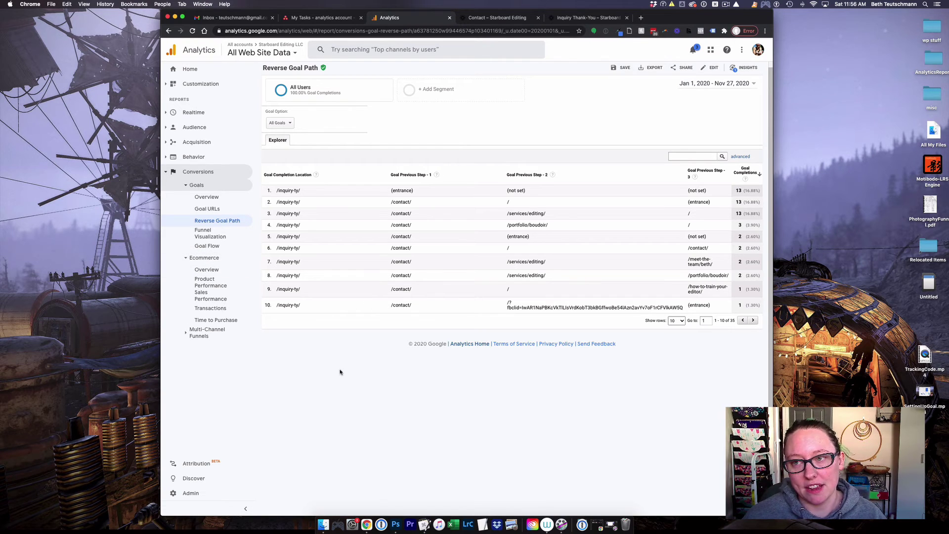